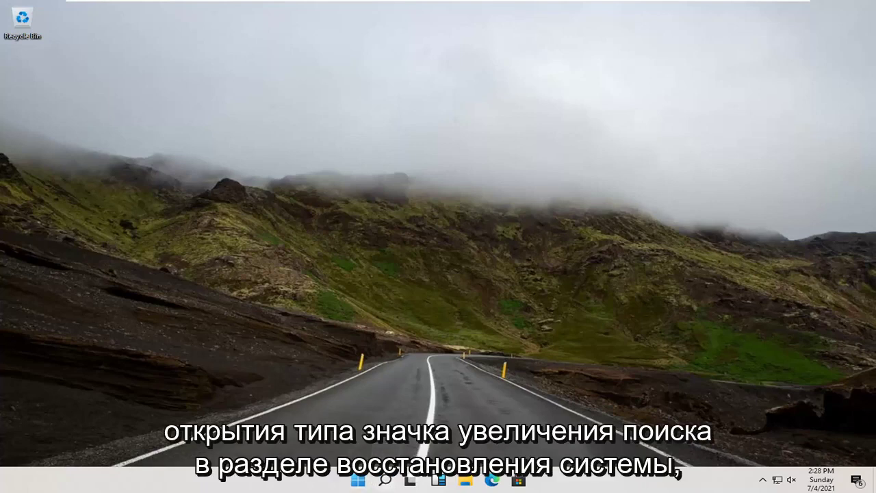
Search Windows for 'system restore' from the taskbar
{"action": "left_click", "coordinate": [383, 481]}
{"action": "type", "text": "system restore"}
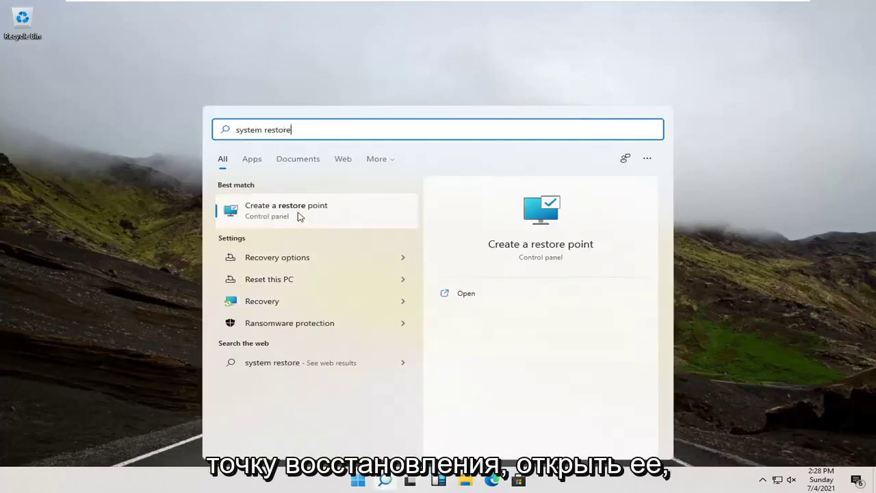
Open Create a restore point settings, then start and cancel a new restore point
{"action": "left_click", "coordinate": [298, 214]}
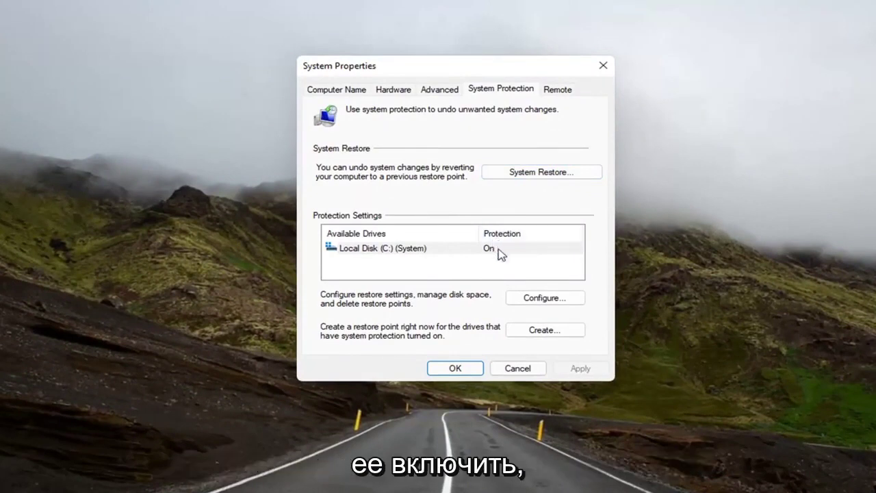
{"action": "left_click", "coordinate": [527, 331]}
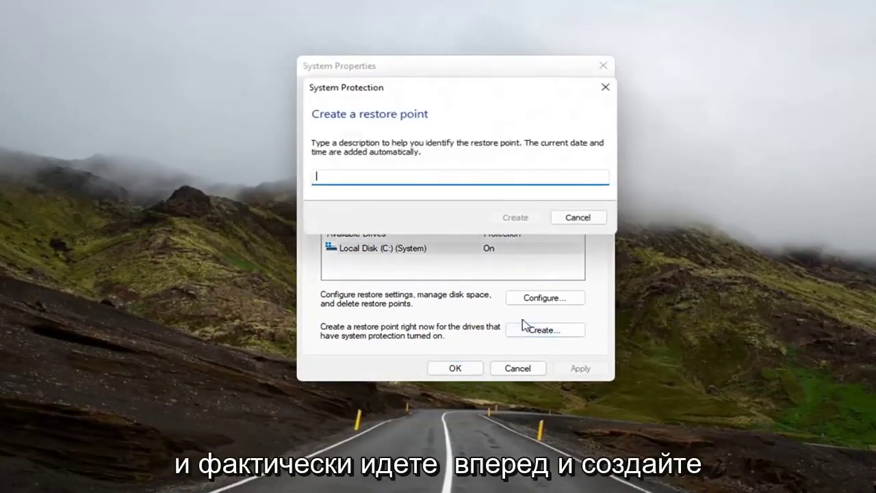
{"action": "left_click", "coordinate": [599, 87]}
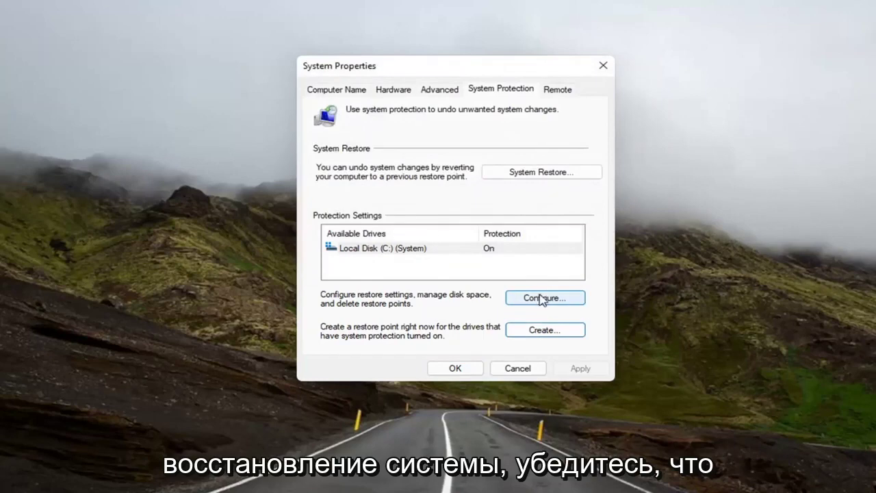
Confirm protection stays On for Local Disk (C:), then start and cancel another restore point
{"action": "left_click", "coordinate": [530, 299]}
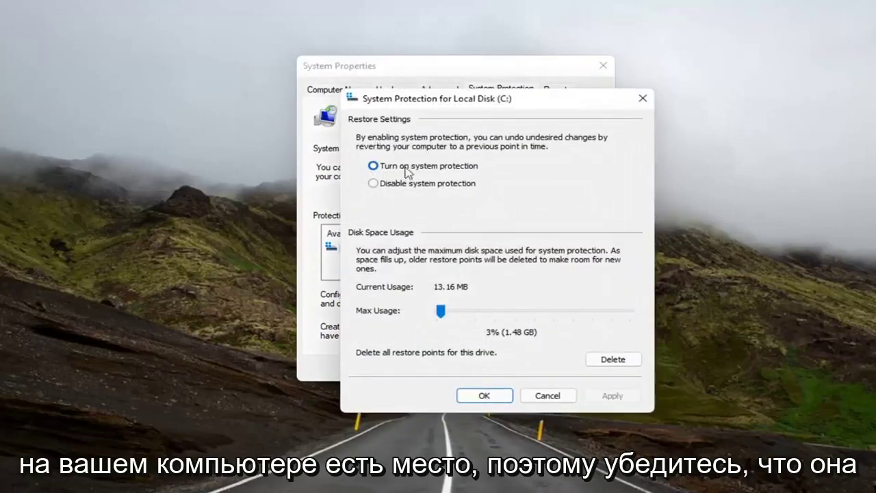
{"action": "left_click", "coordinate": [494, 395]}
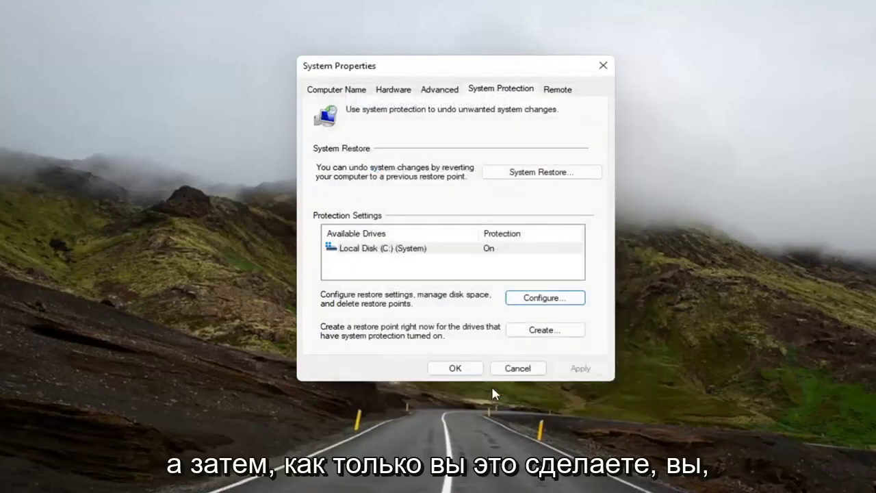
{"action": "left_click", "coordinate": [534, 332]}
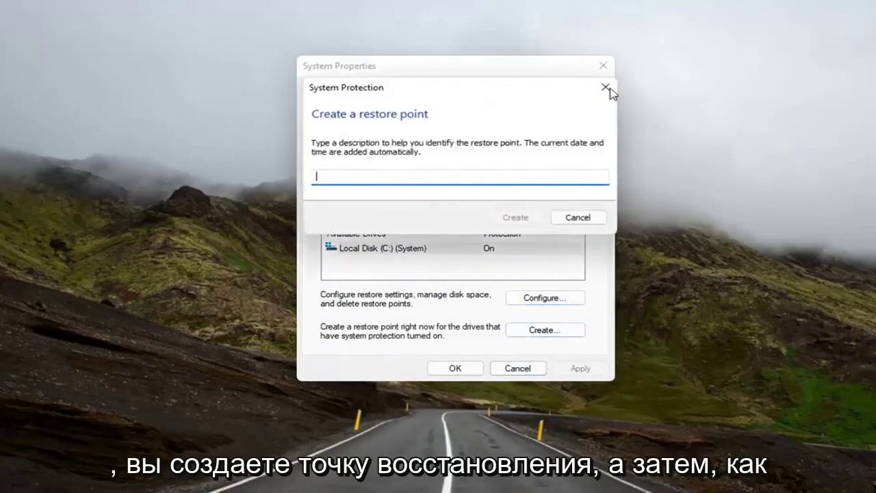
{"action": "left_click", "coordinate": [604, 87]}
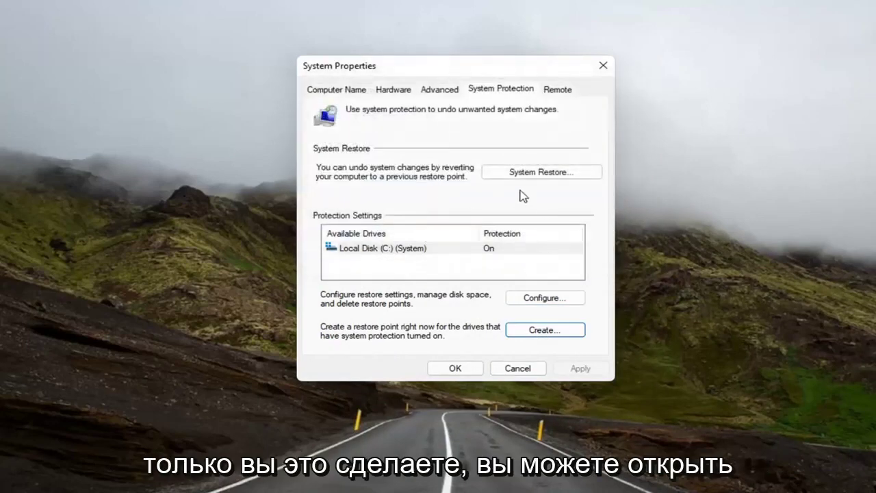
Launch the System Restore wizard and move its window higher on screen
{"action": "left_click", "coordinate": [536, 172]}
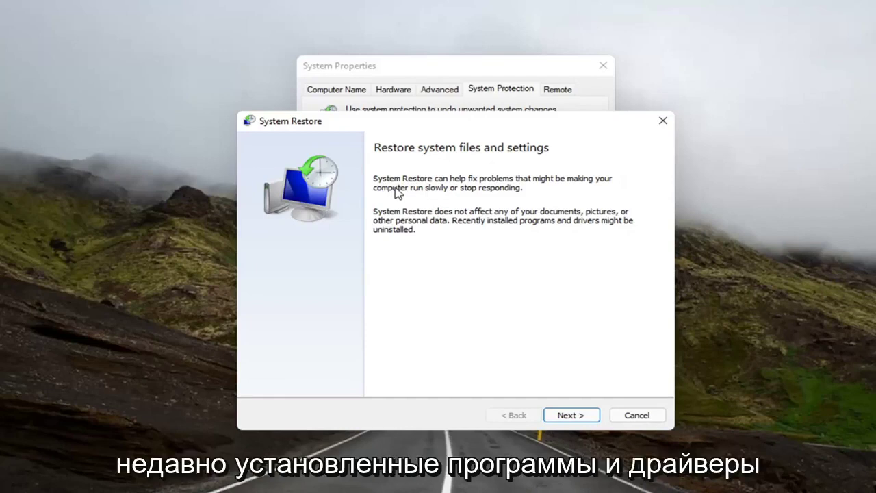
{"action": "left_click_drag", "start_coordinate": [393, 121], "coordinate": [392, 71]}
Select the 7/4/2021 '7.4.21 Before Updates' restore point in the list
{"action": "left_click", "coordinate": [570, 365]}
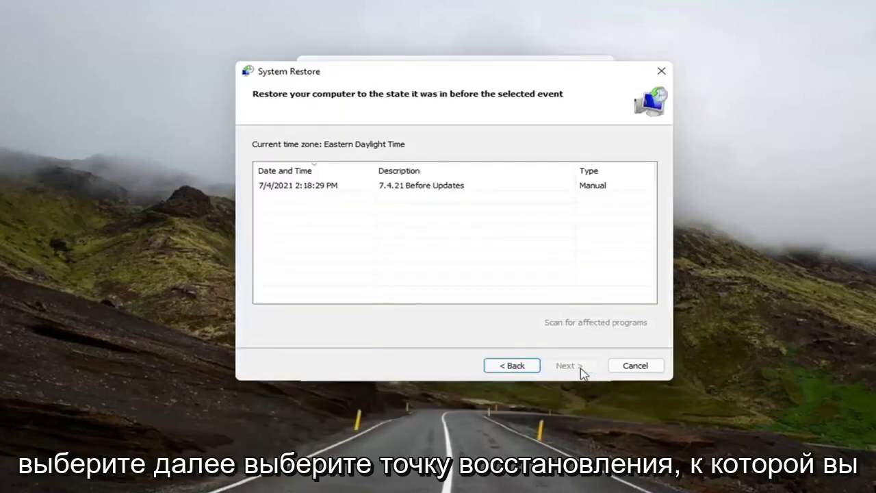
{"action": "left_click", "coordinate": [289, 188]}
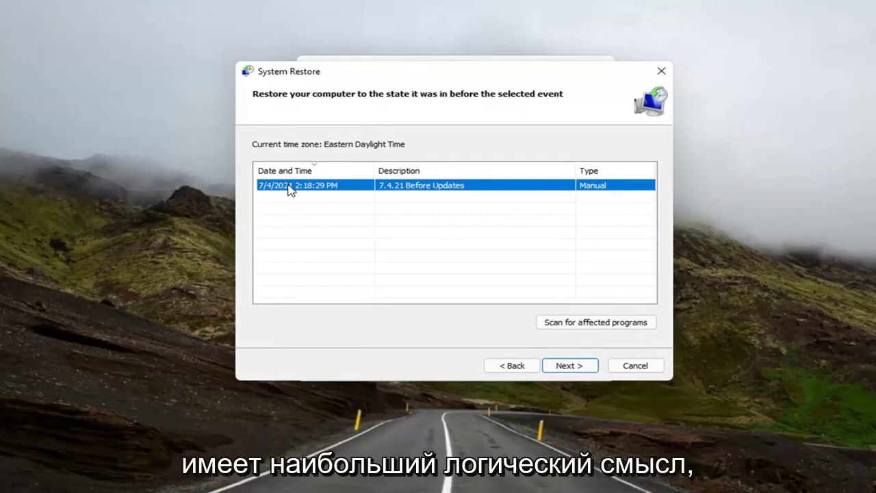
Confirm the '7.4.21 Before Updates' restore point and finish the wizard
{"action": "left_click", "coordinate": [562, 366]}
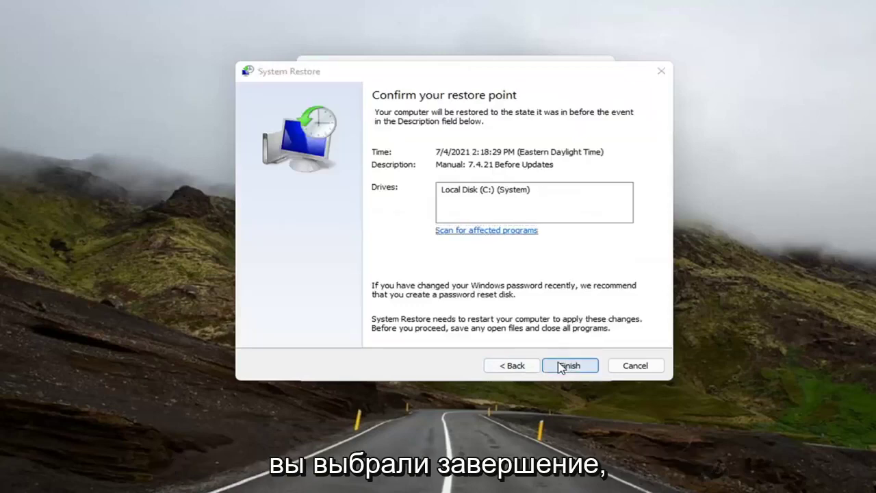
{"action": "left_click", "coordinate": [563, 366]}
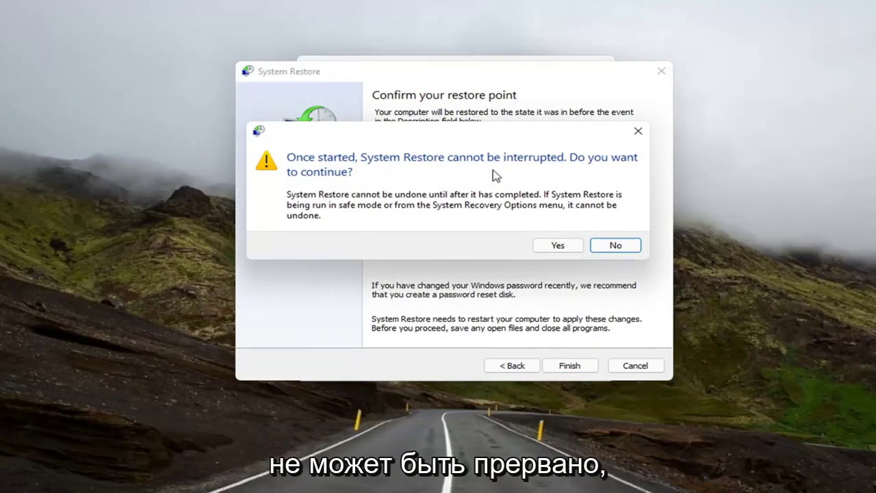
Accept the cannot-be-interrupted warning so Windows restores and restarts
{"action": "left_click", "coordinate": [558, 246]}
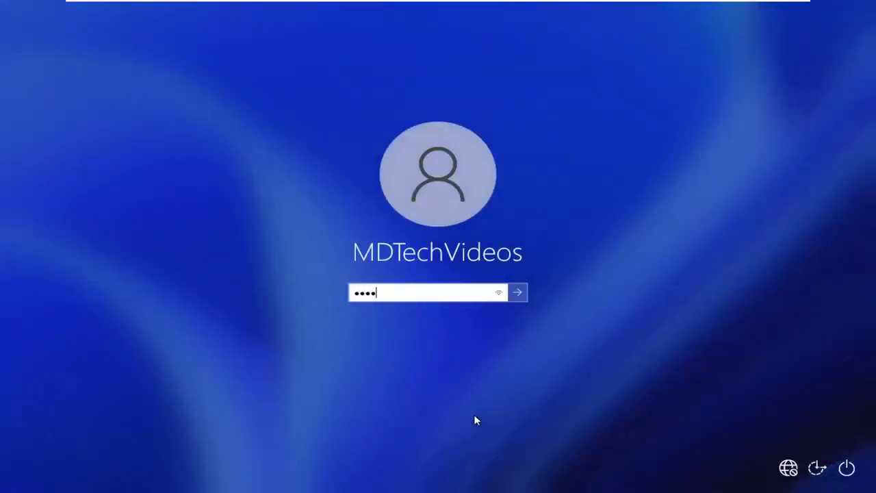
Submit the account password to sign back in after the restart
{"action": "key", "text": "Return"}
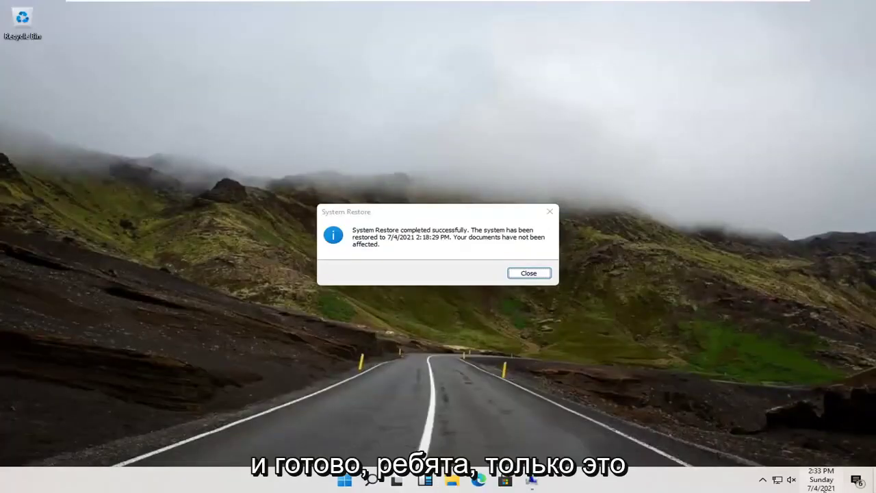
Close the 'System Restore completed successfully' message
{"action": "left_click", "coordinate": [524, 273]}
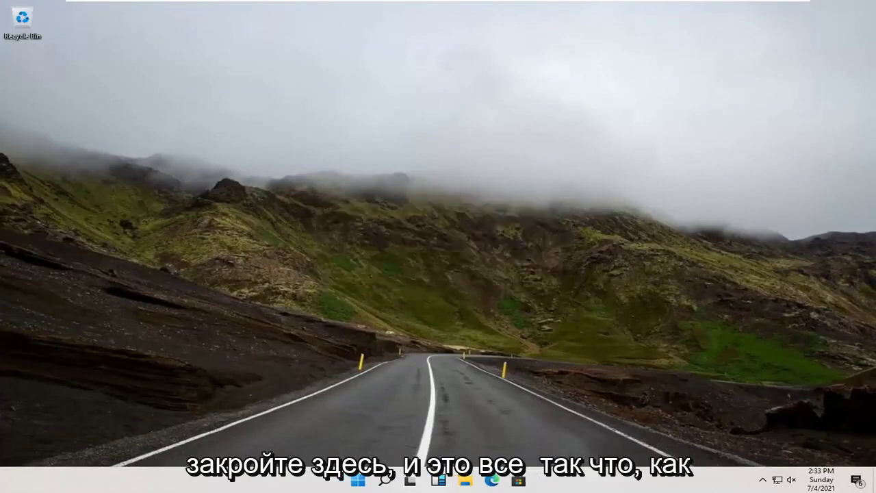